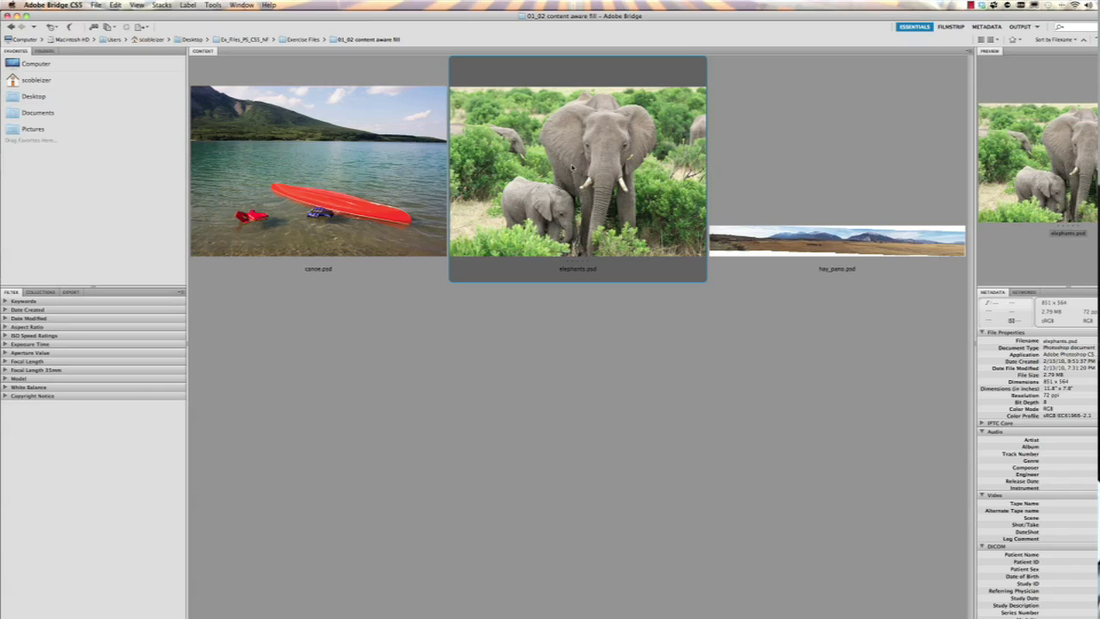
Open elephants.psd, switch to the freehand Lasso Tool and loosely outline the right background elephant.
double_click(572, 168)
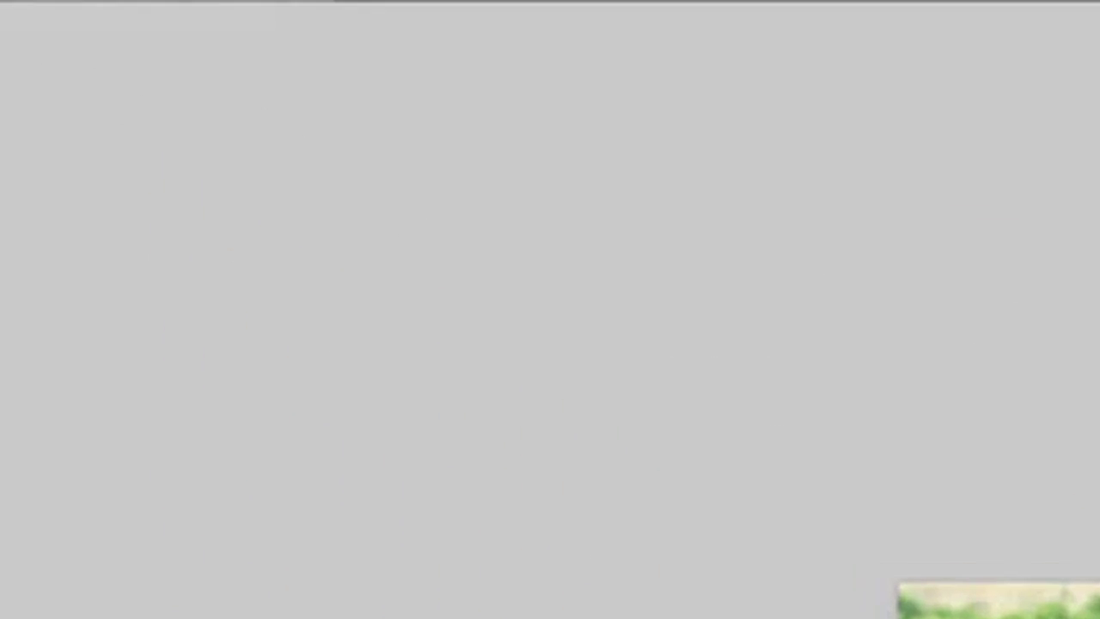
click(34, 199)
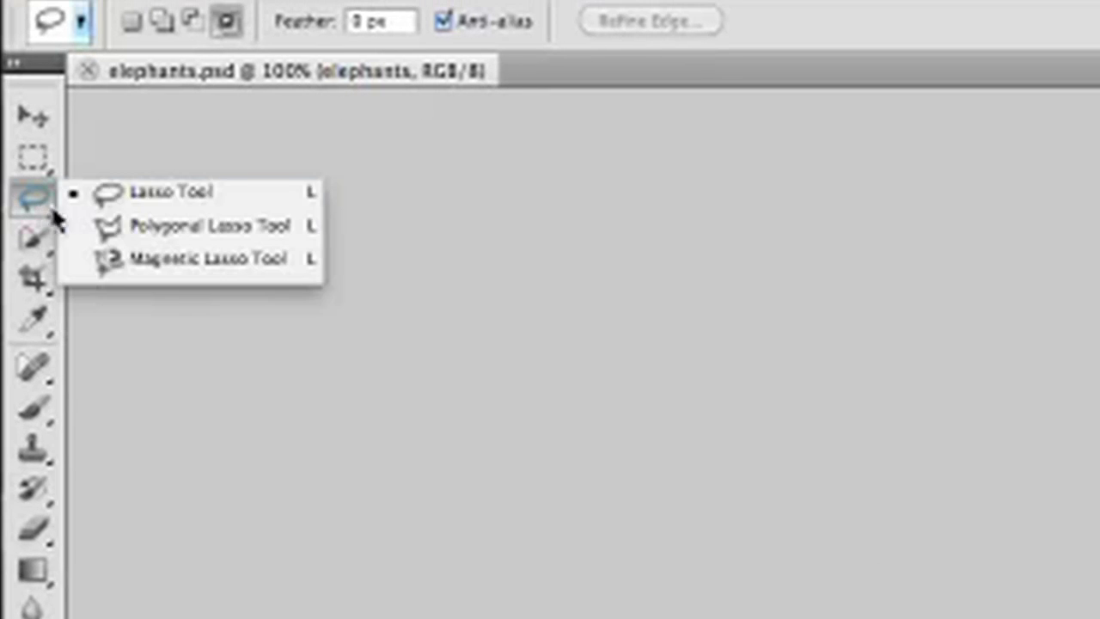
click(217, 200)
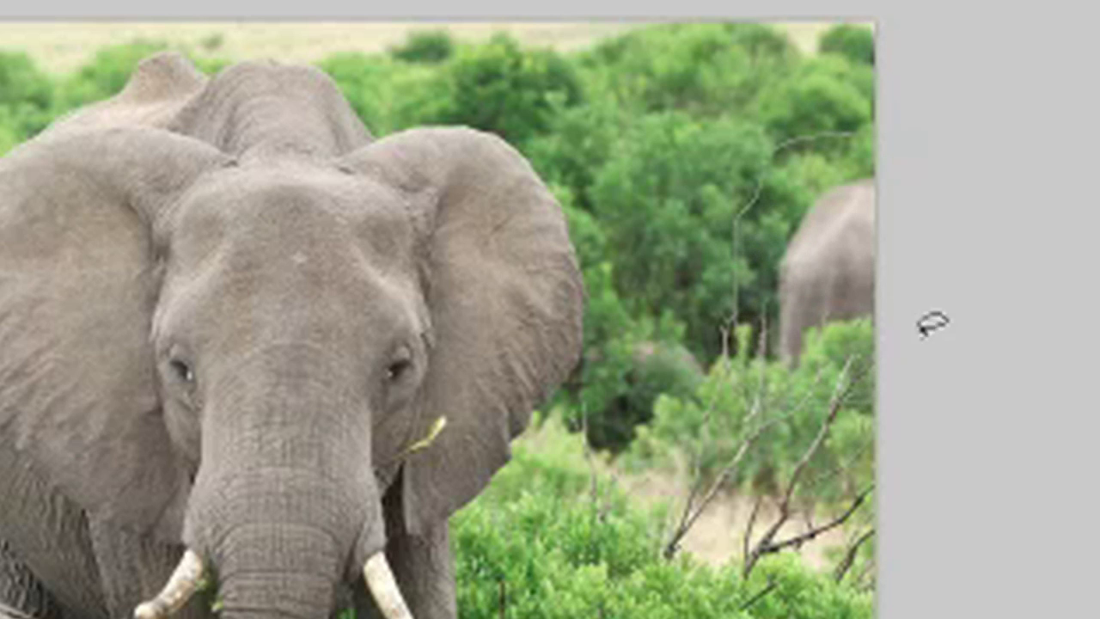
drag(842, 123, 844, 125)
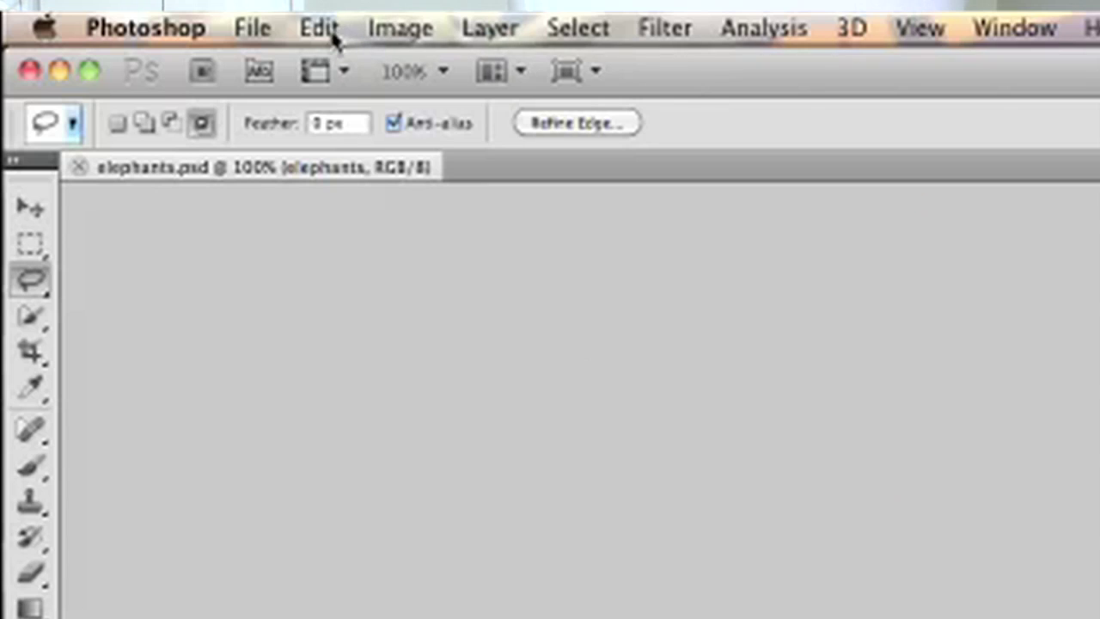
Fill the selection through Edit > Fill with Use set to Content-Aware.
click(320, 28)
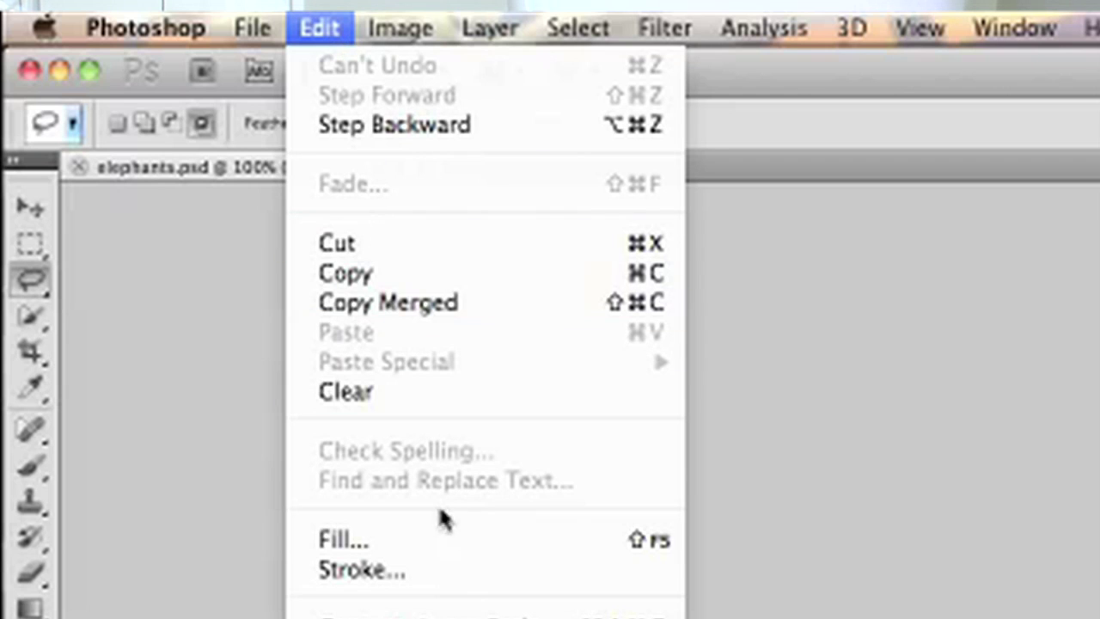
click(447, 542)
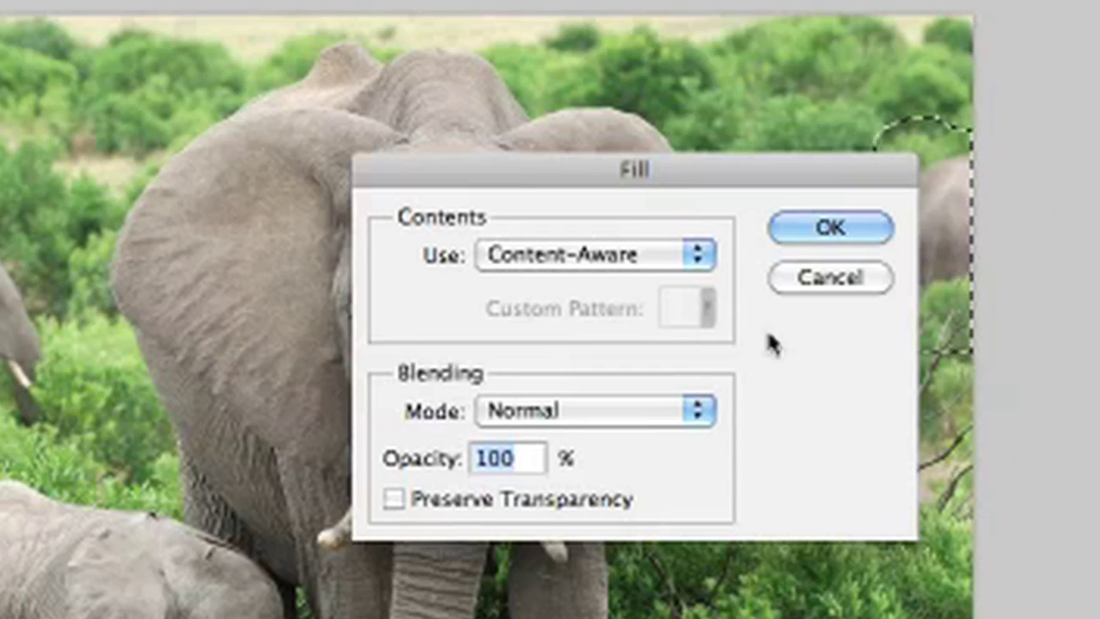
click(686, 258)
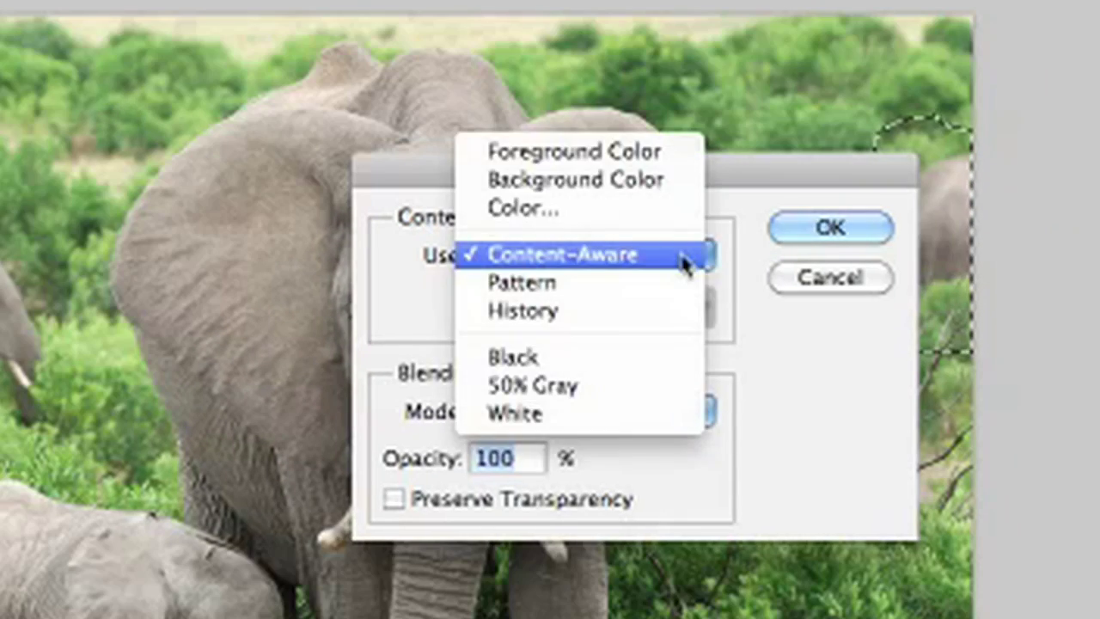
click(685, 264)
click(828, 229)
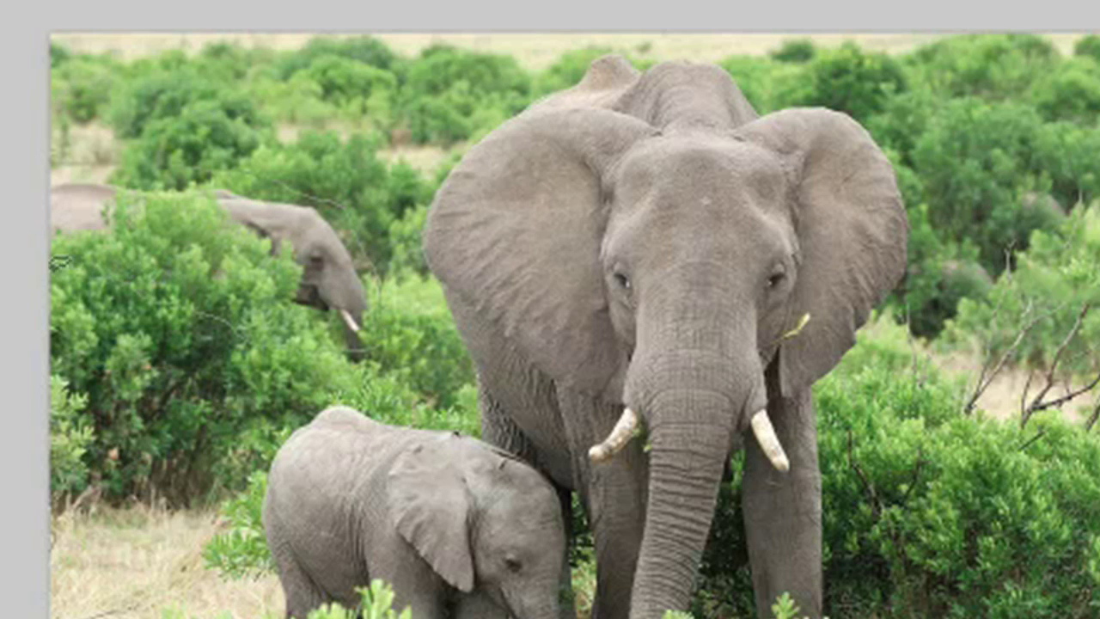
Lasso the upper-left background elephant, Content-Aware fill it, then deselect with Cmd+D.
drag(47, 162, 50, 274)
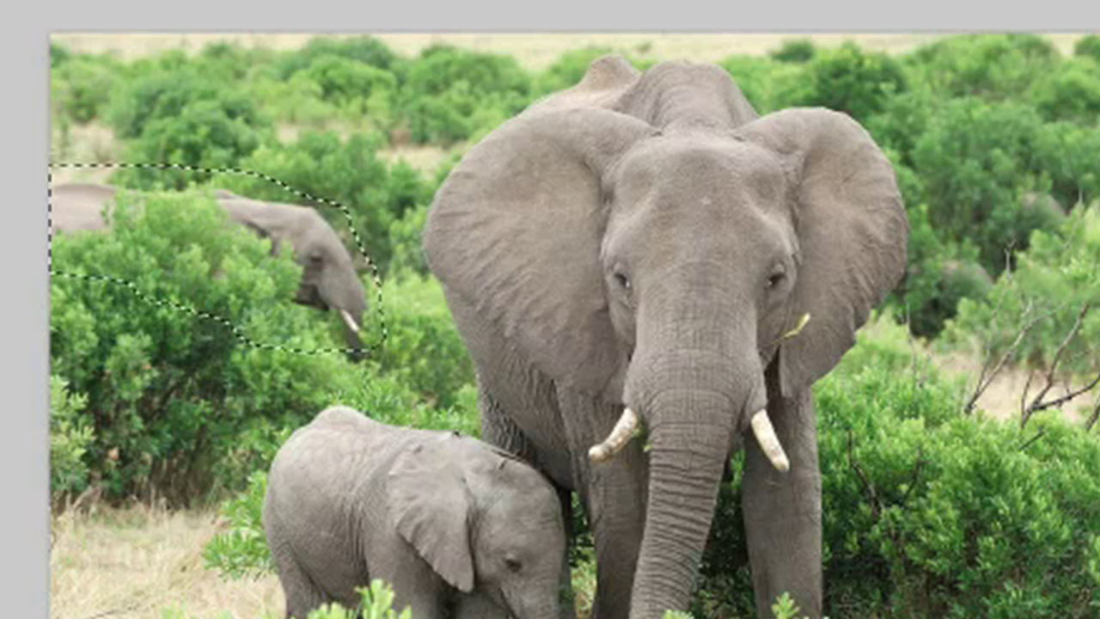
click(90, 3)
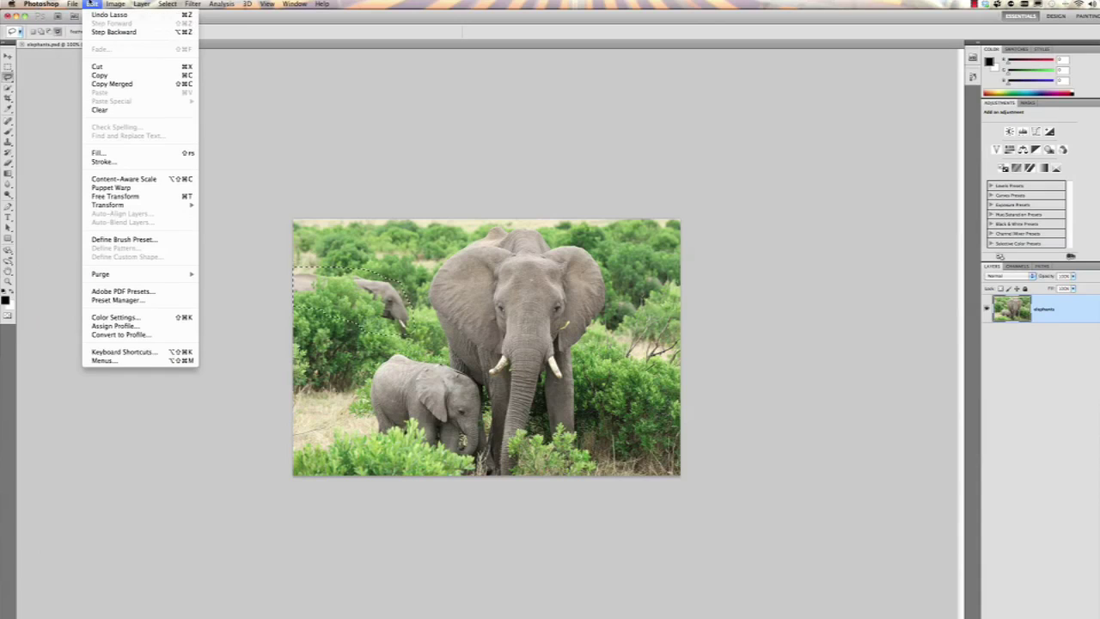
click(116, 156)
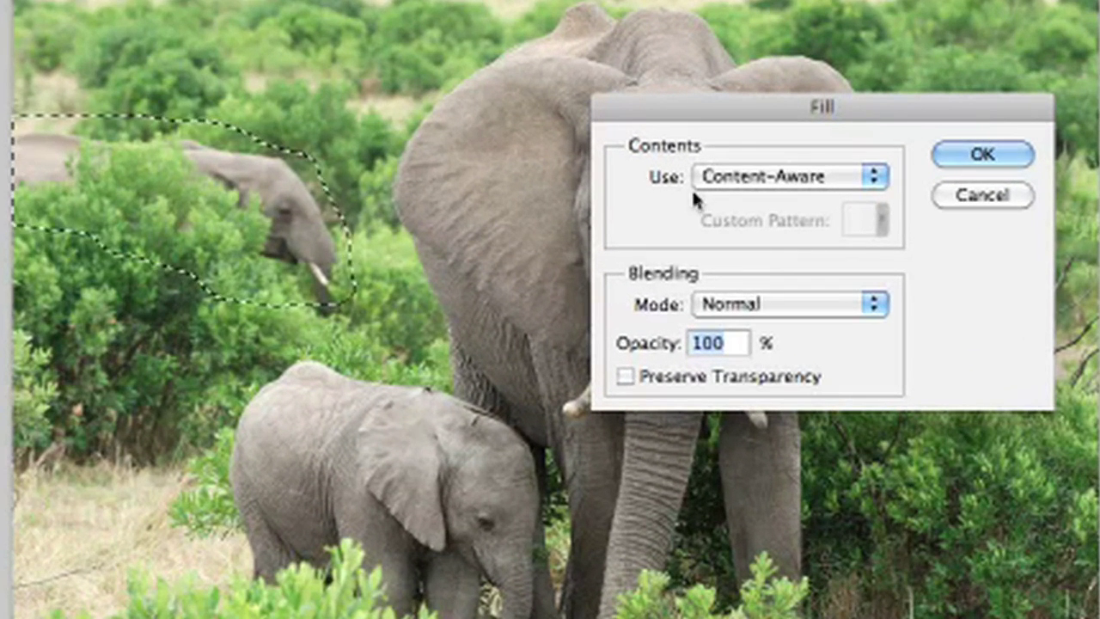
click(812, 184)
click(808, 180)
click(1008, 161)
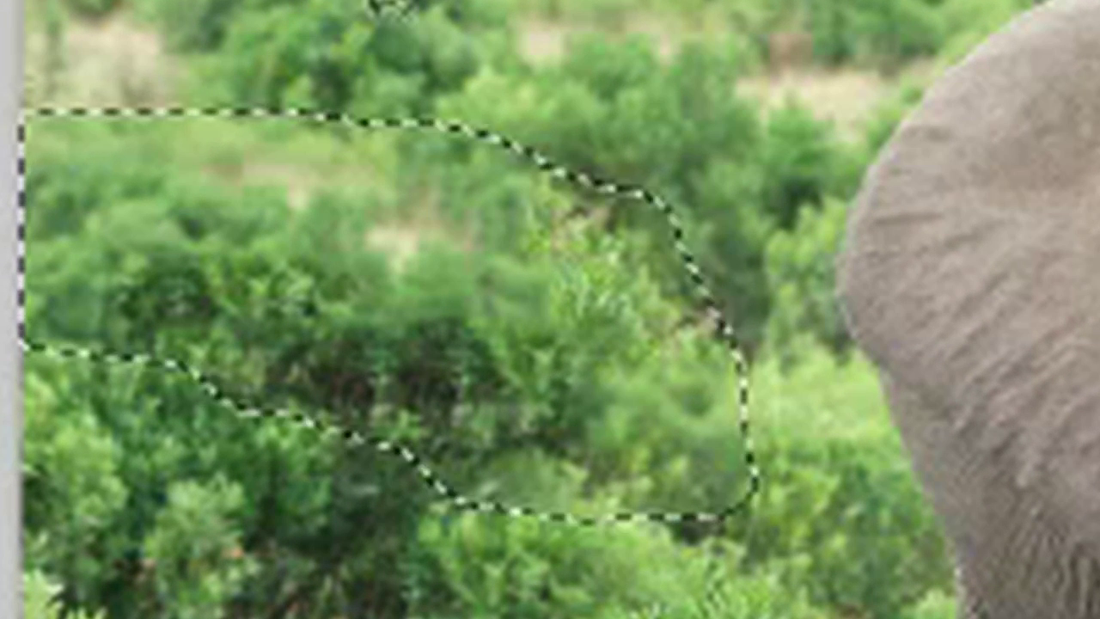
key(ctrl+d)
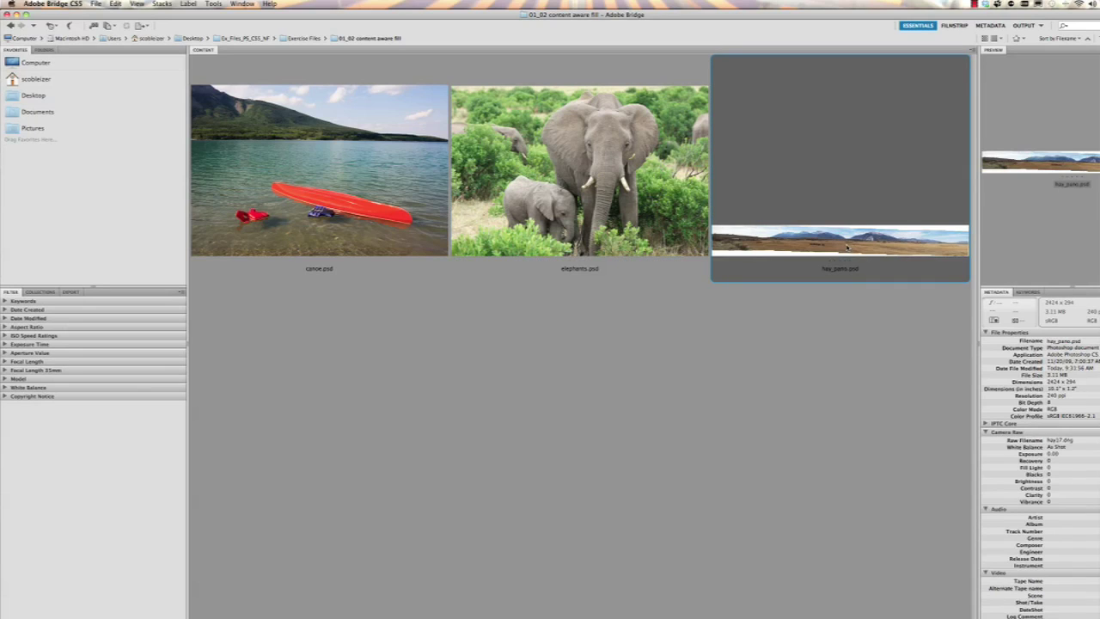
Open hay_pano.psd from Bridge and fit the whole panorama to the window.
double_click(847, 247)
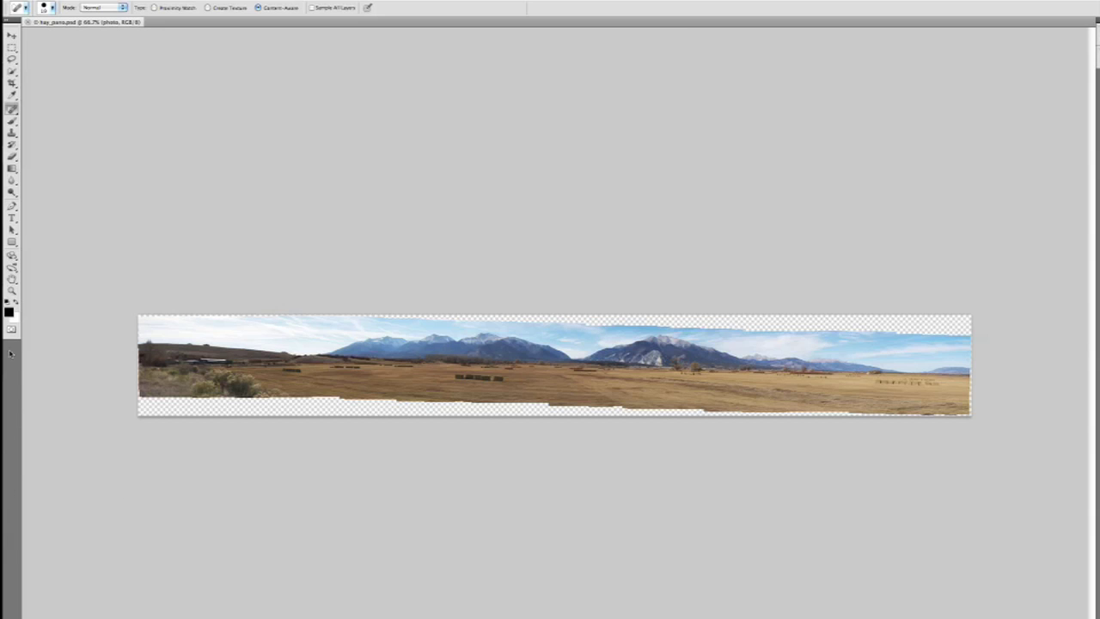
key(ctrl+0)
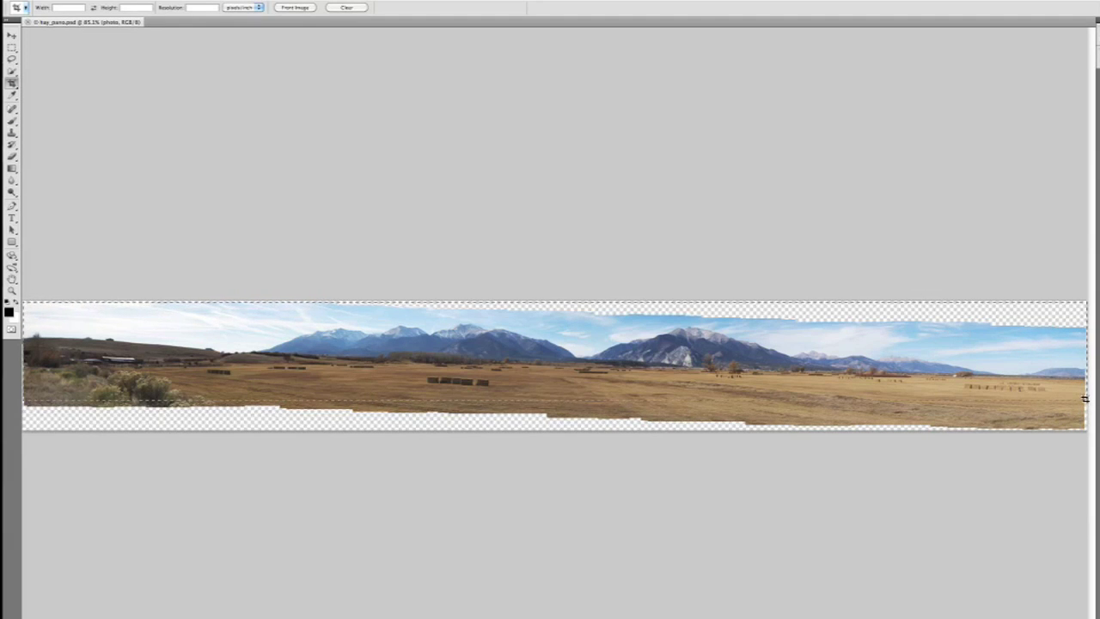
drag(1088, 408, 1088, 405)
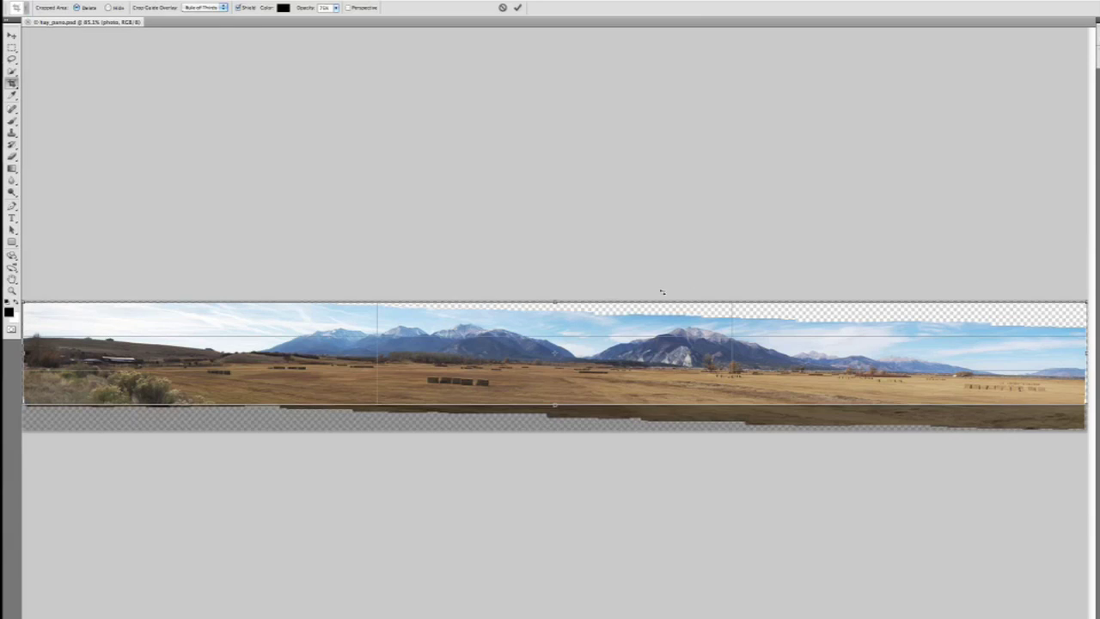
drag(554, 302, 555, 327)
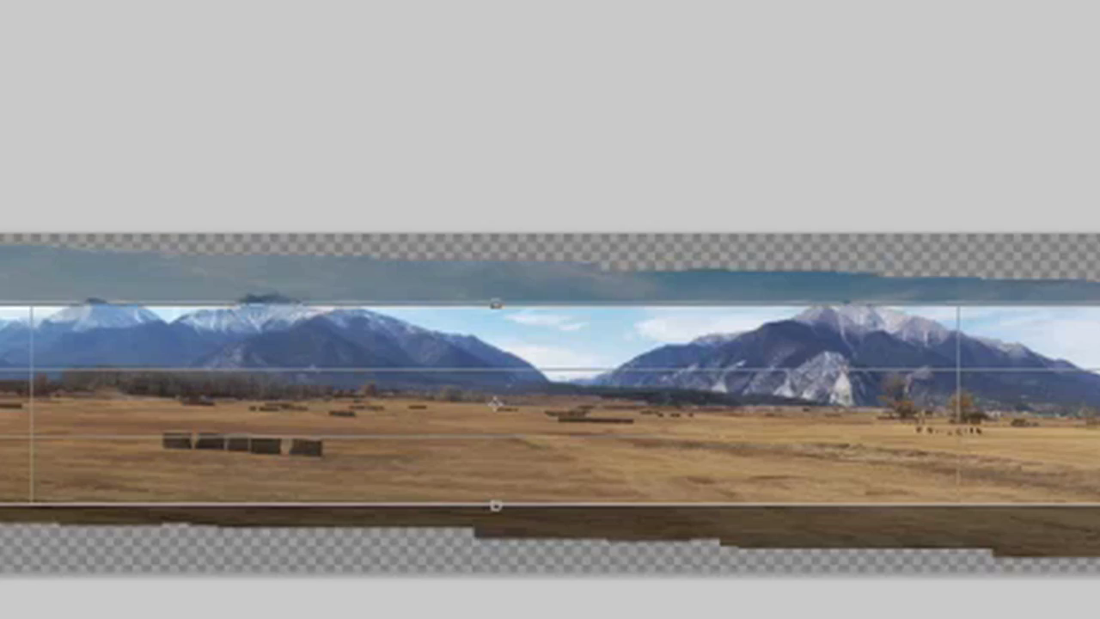
key(Escape)
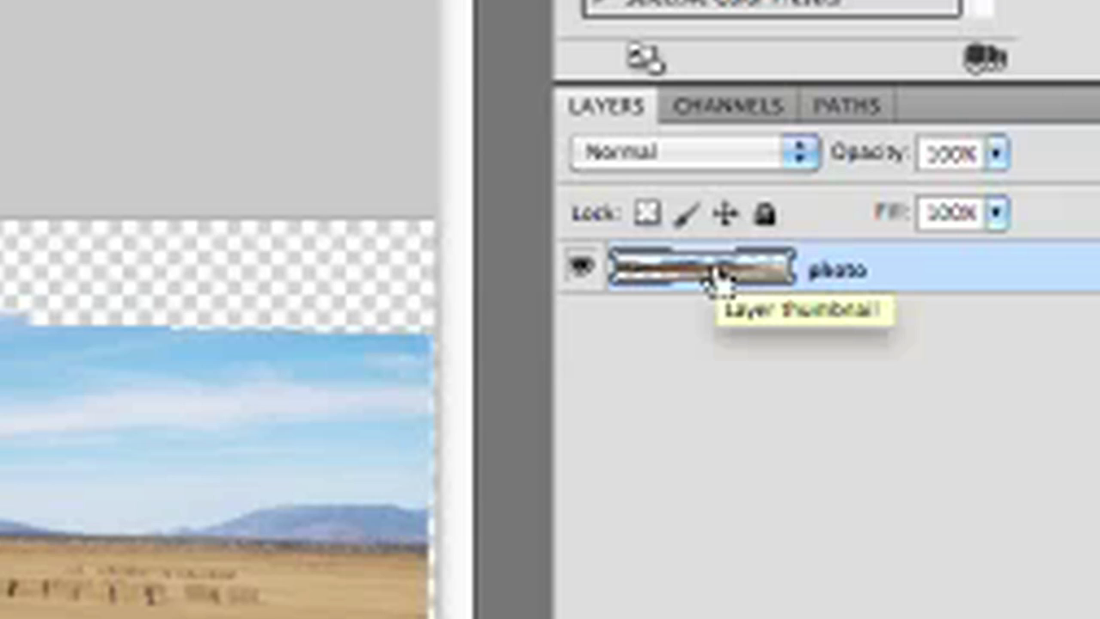
Load the photo layer's transparency as a selection of the panorama's image pixels.
super+click(720, 275)
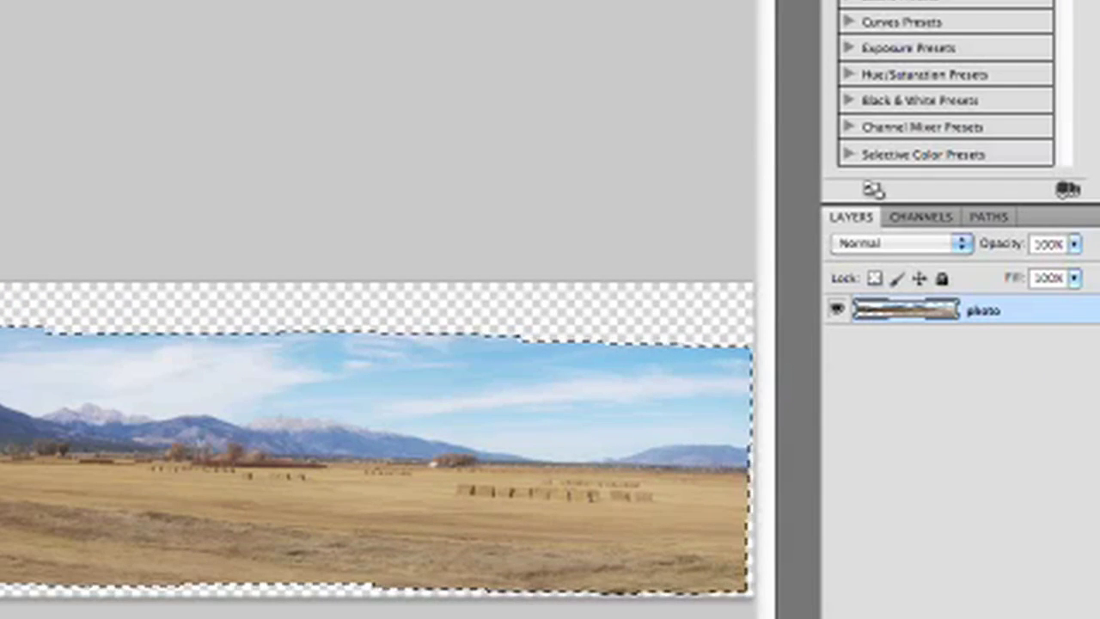
Invert the selection onto the transparent edges, Content-Aware fill them, and deselect.
click(293, 19)
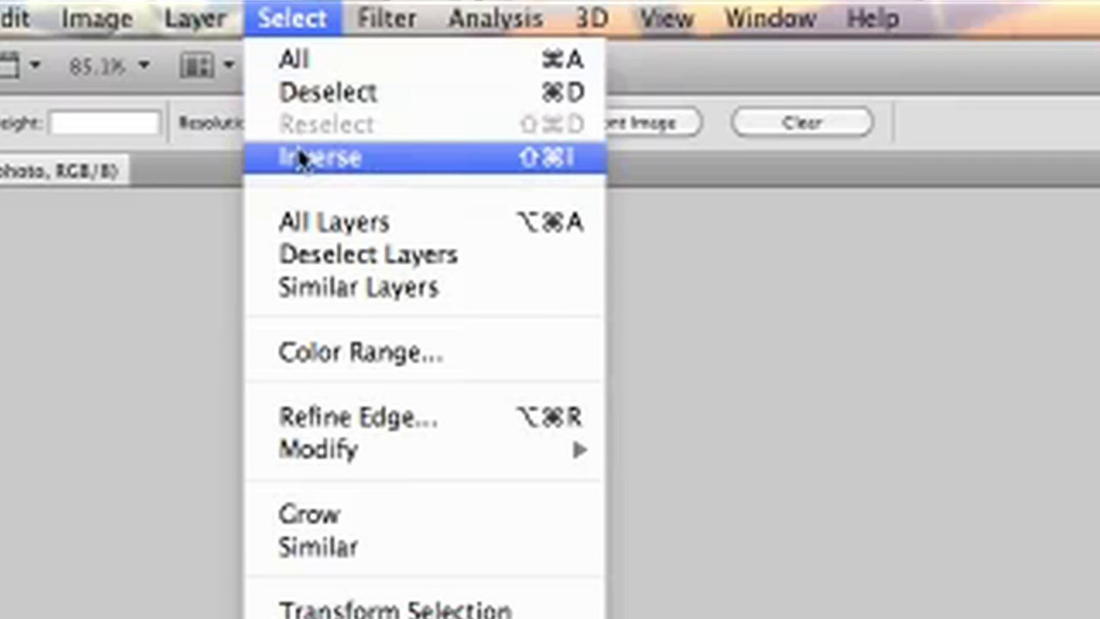
click(306, 163)
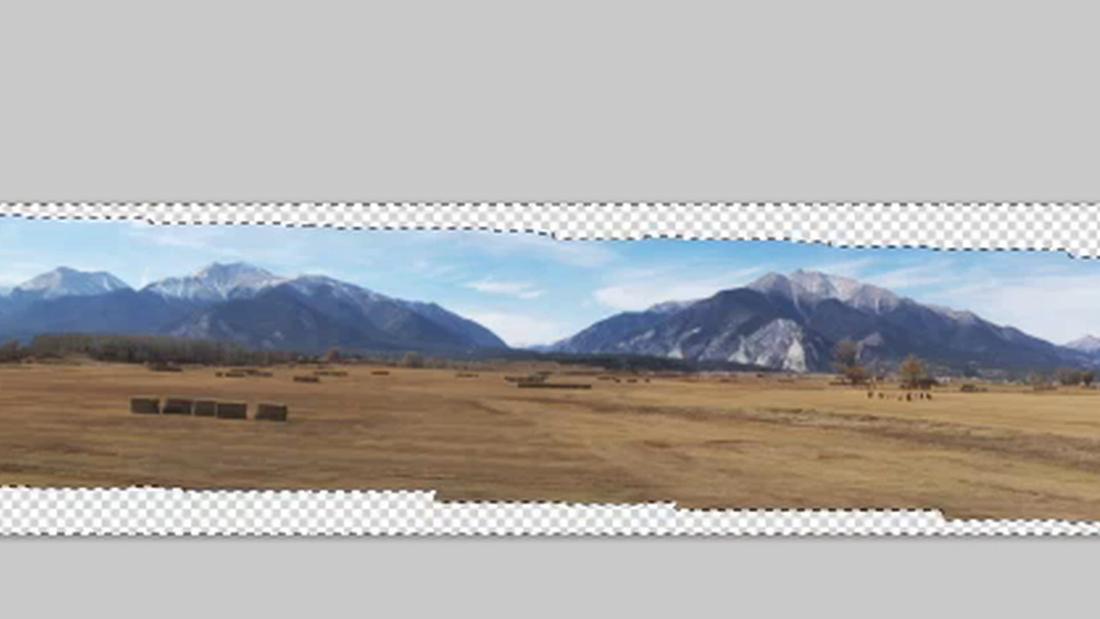
click(330, 14)
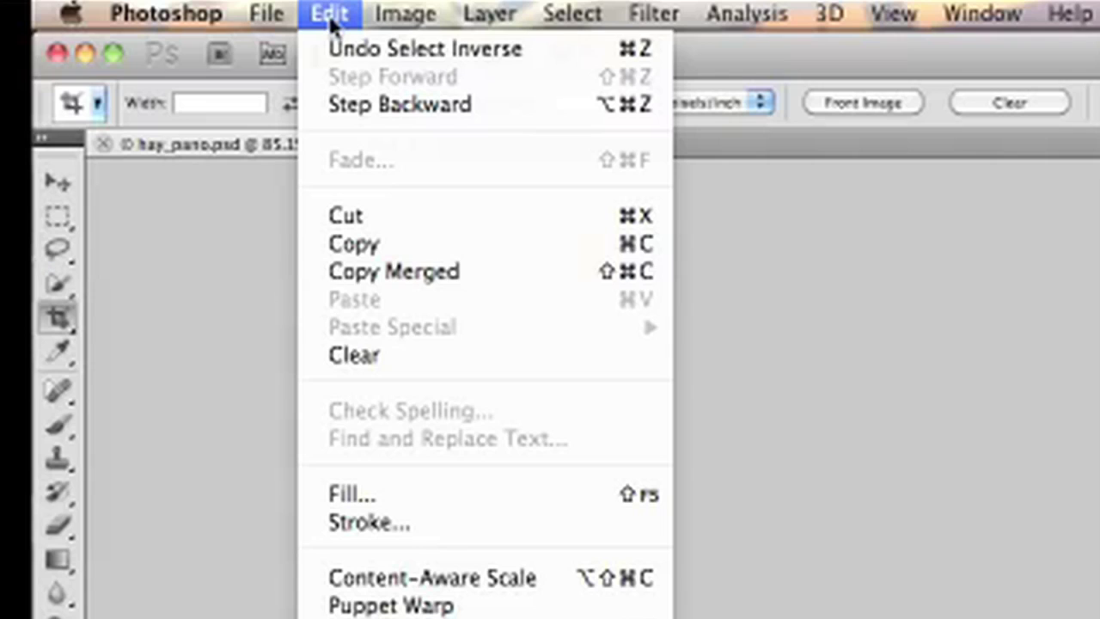
click(370, 494)
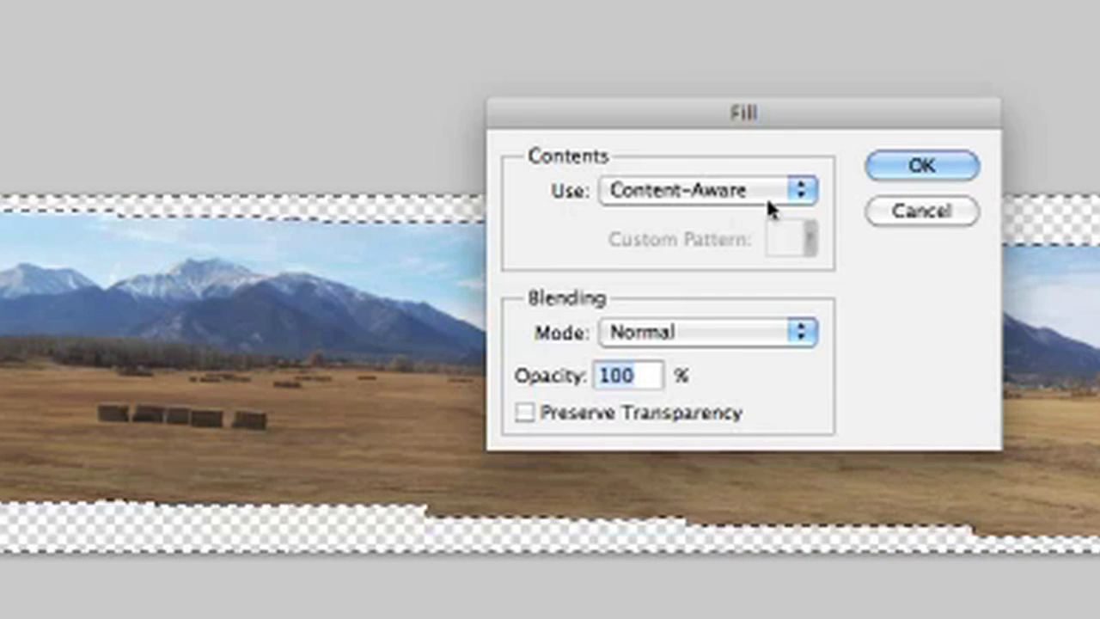
click(913, 165)
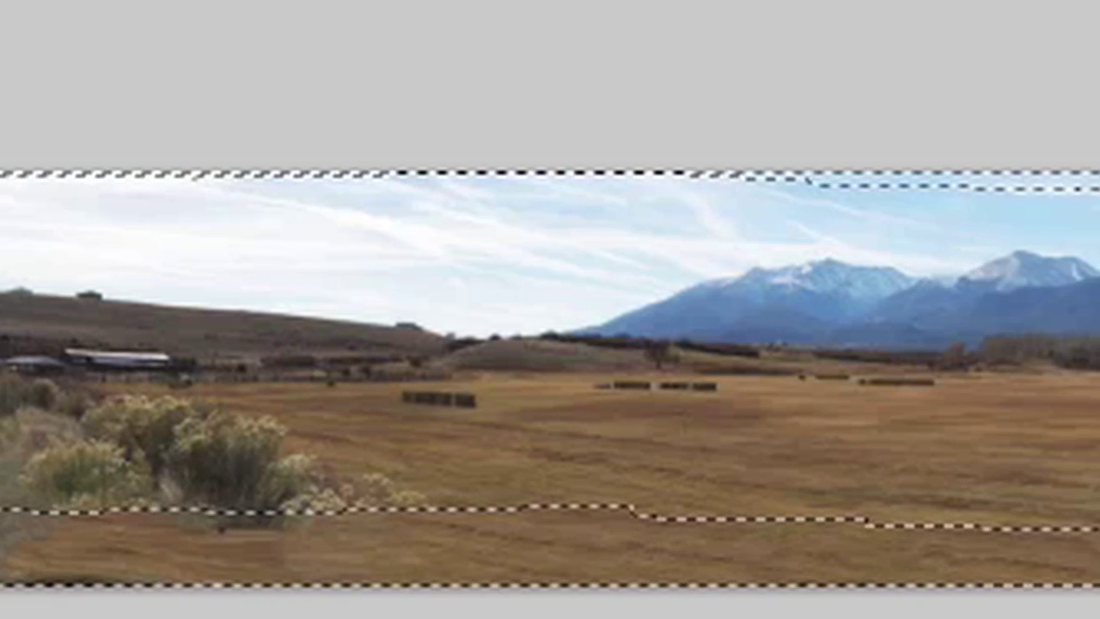
key(ctrl+d)
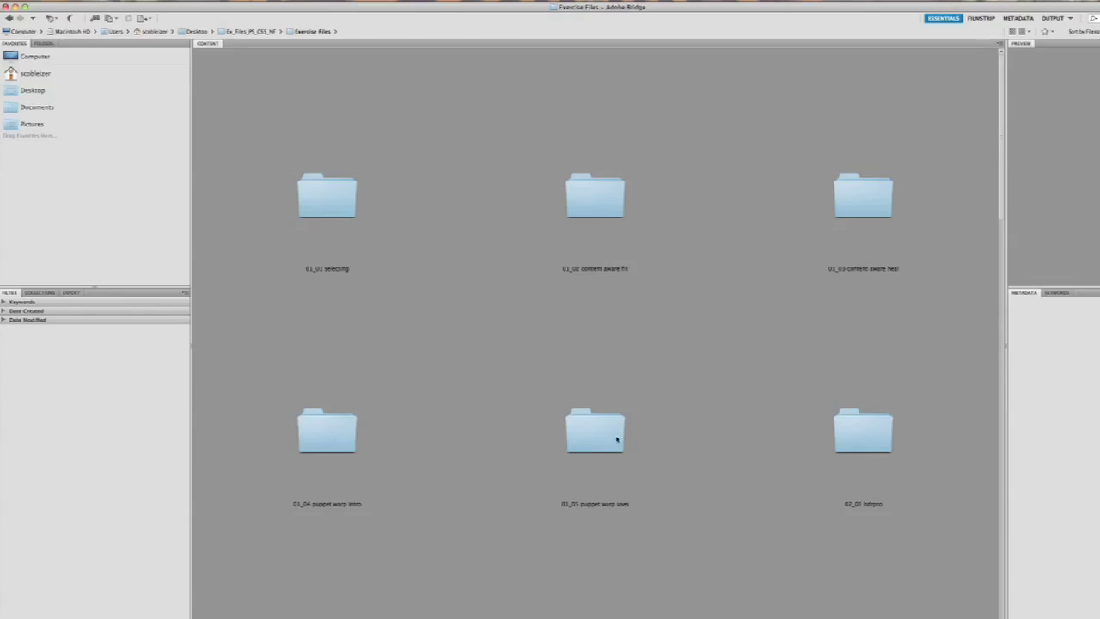
Enter the 01_05 puppet warp uses folder in Bridge and open jump_simple.psd.
click(614, 439)
double_click(614, 438)
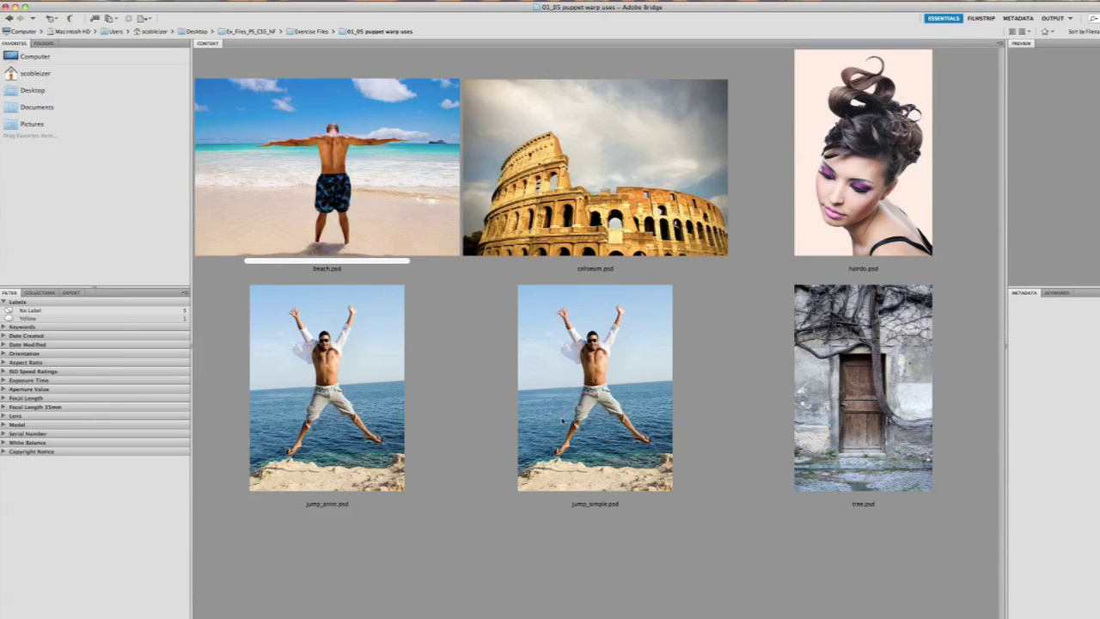
double_click(561, 421)
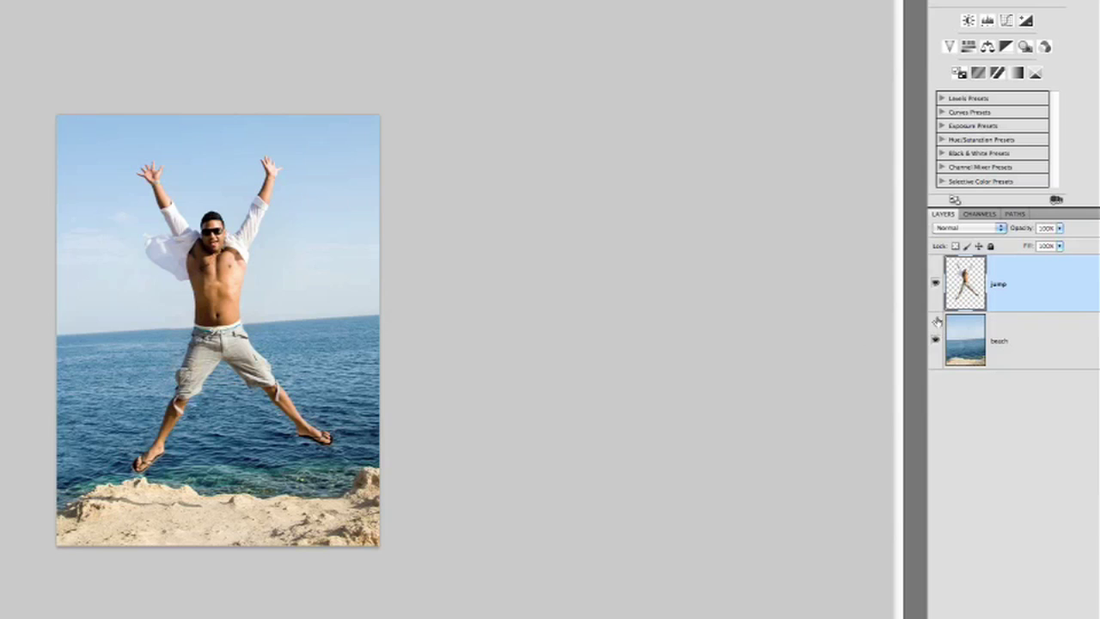
Hide then re-show the jump layer to confirm the man sits above the beach.
click(936, 284)
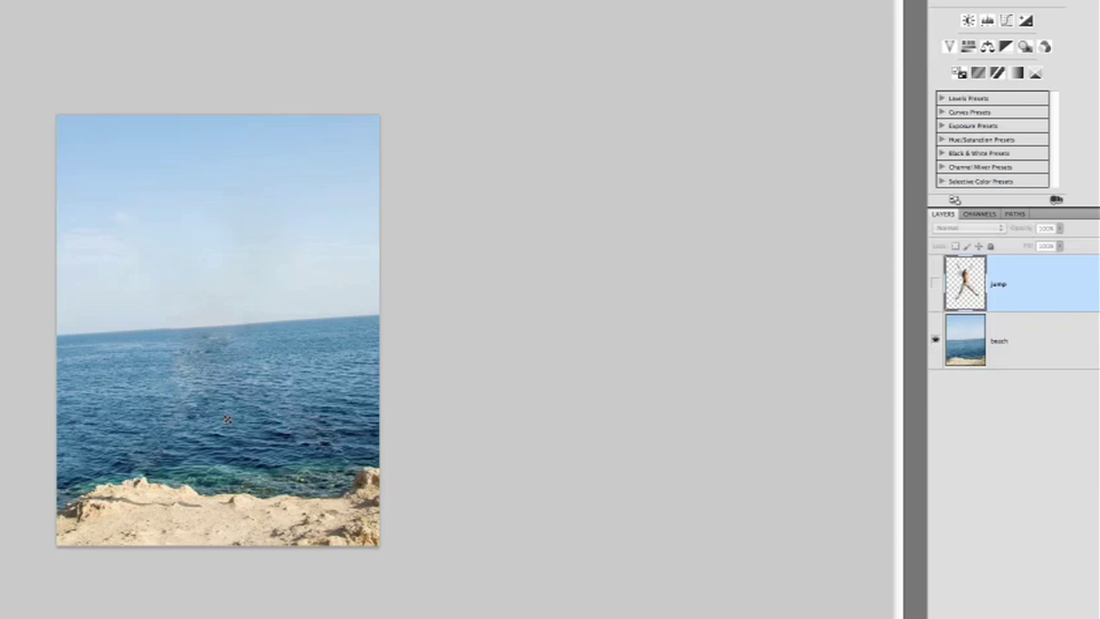
click(935, 284)
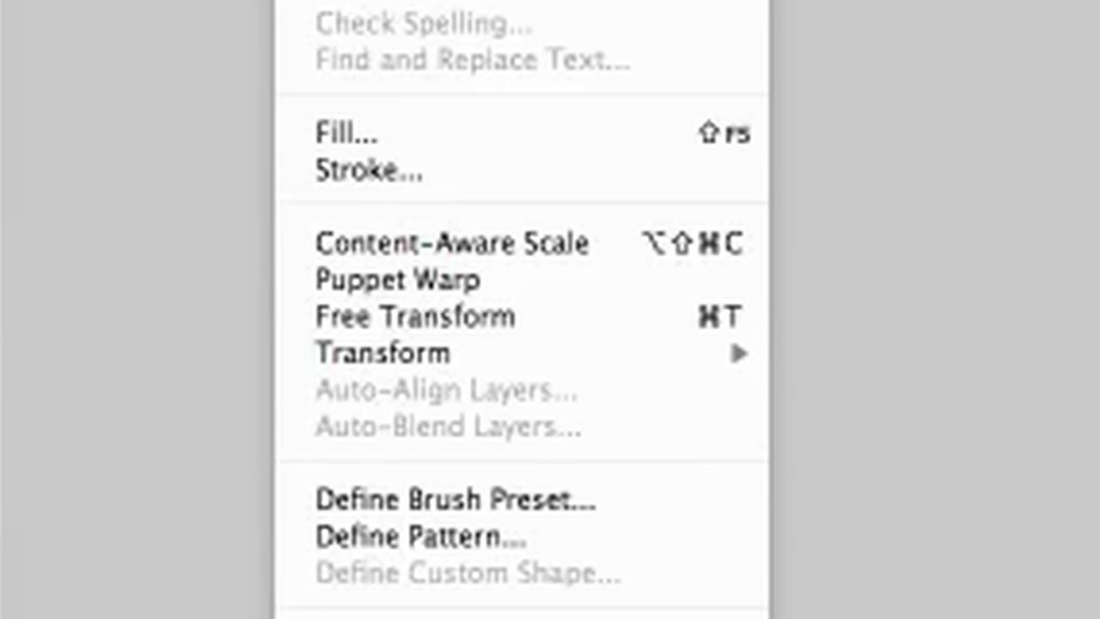
Start Puppet Warp on the jump layer and pin the head, upper chest, lower chest and waistband.
click(400, 280)
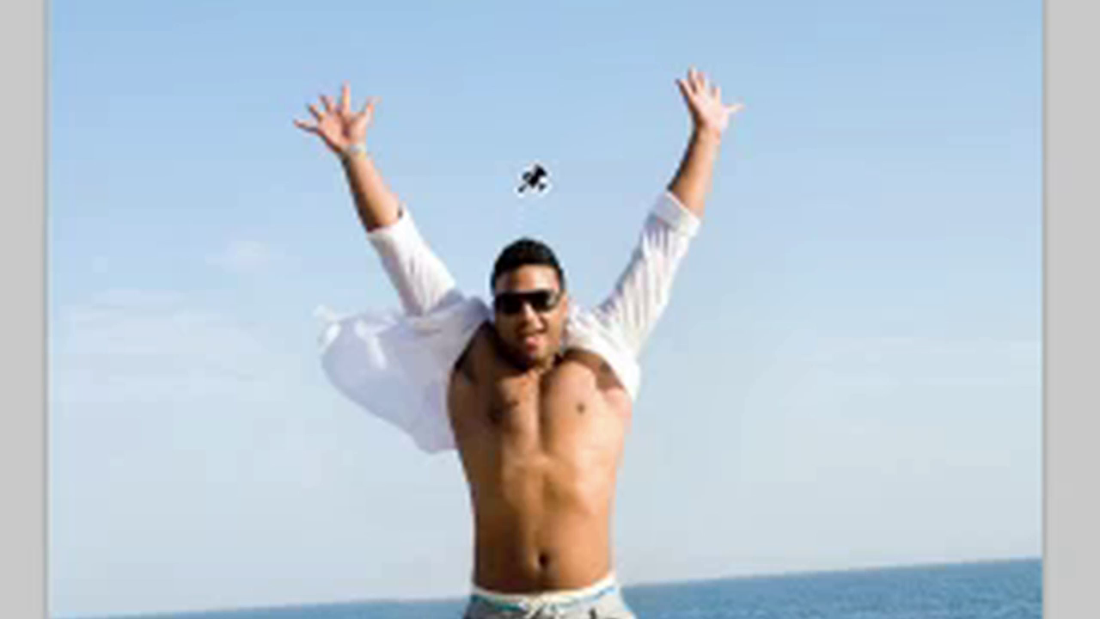
click(524, 254)
click(528, 368)
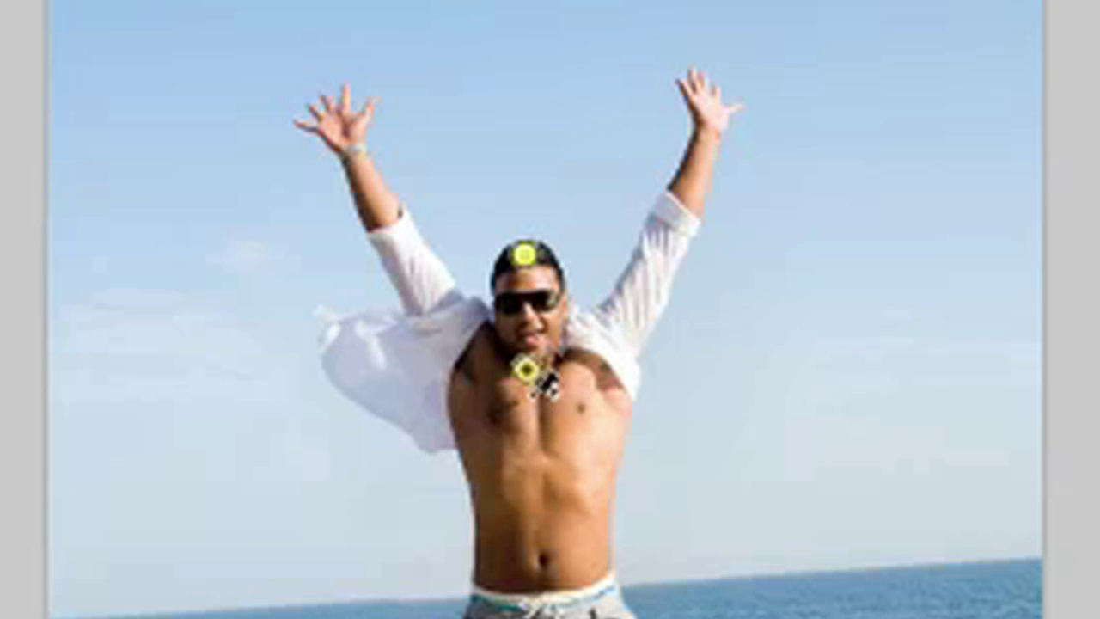
click(532, 484)
click(540, 599)
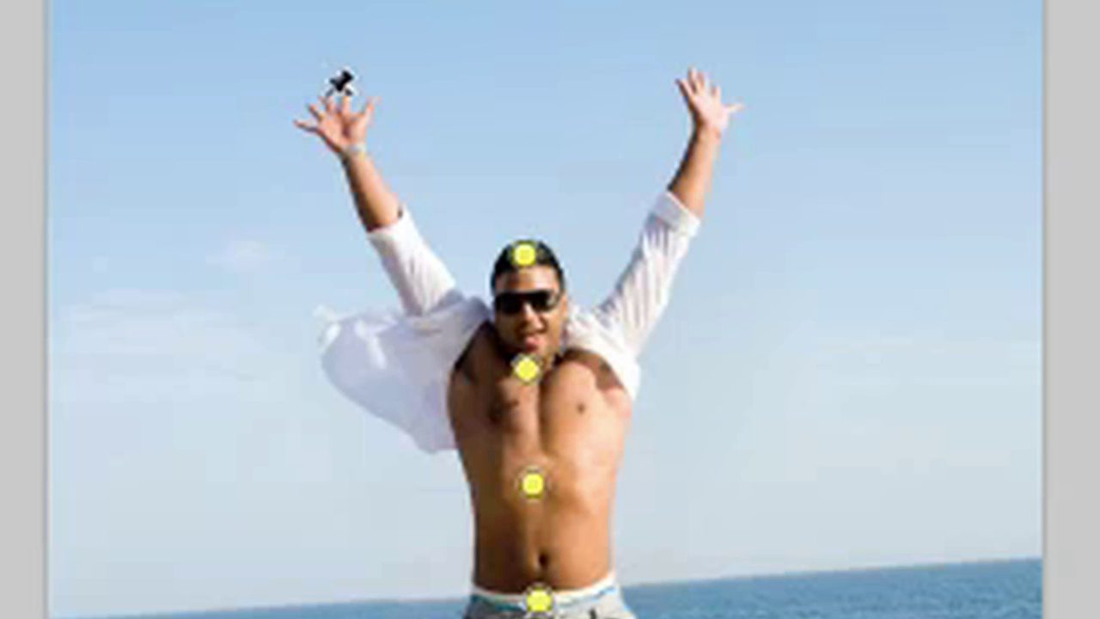
Add pins on both raised hands and both feet.
click(337, 131)
click(706, 112)
scroll(707, 258, down, 10)
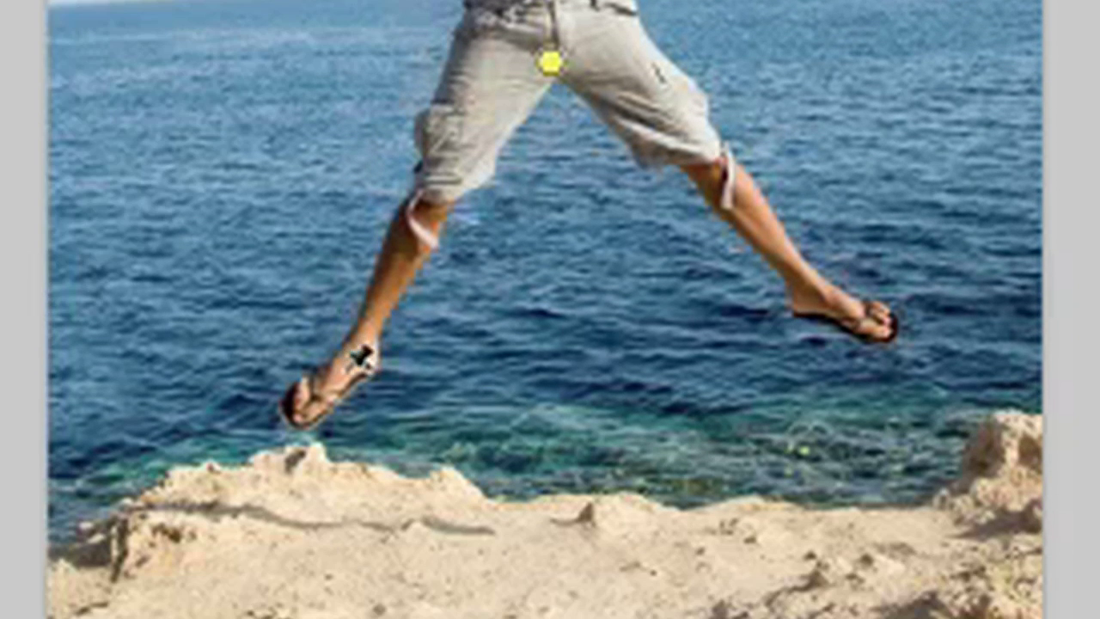
click(345, 369)
click(862, 307)
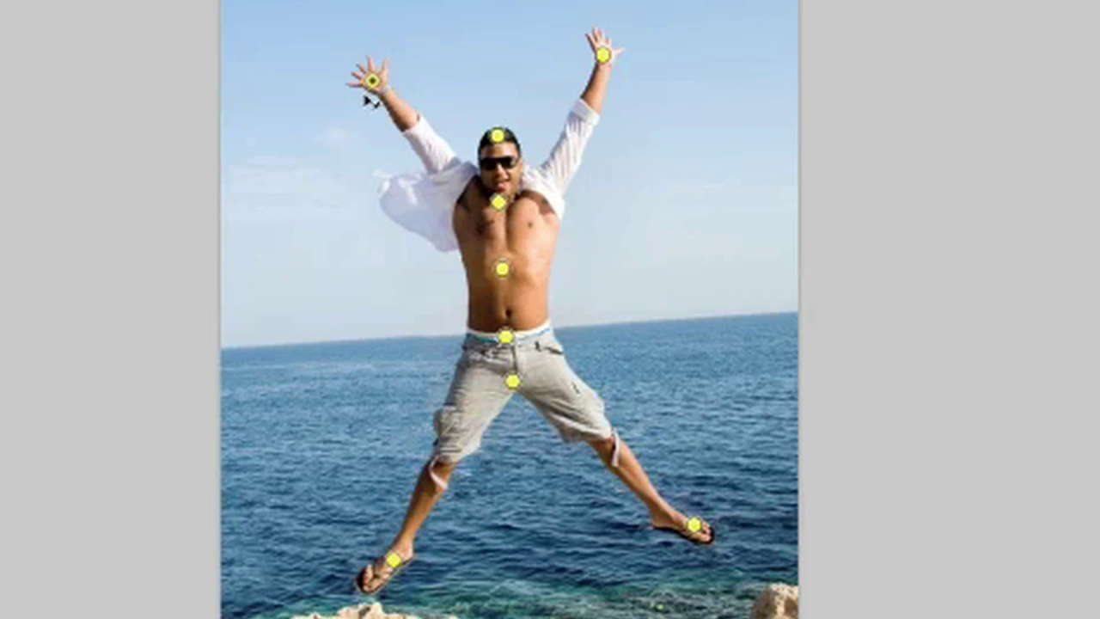
Drag the hand pins to spread the arms, move the foot pins to reshape the legs, and show the mesh.
drag(368, 99, 352, 111)
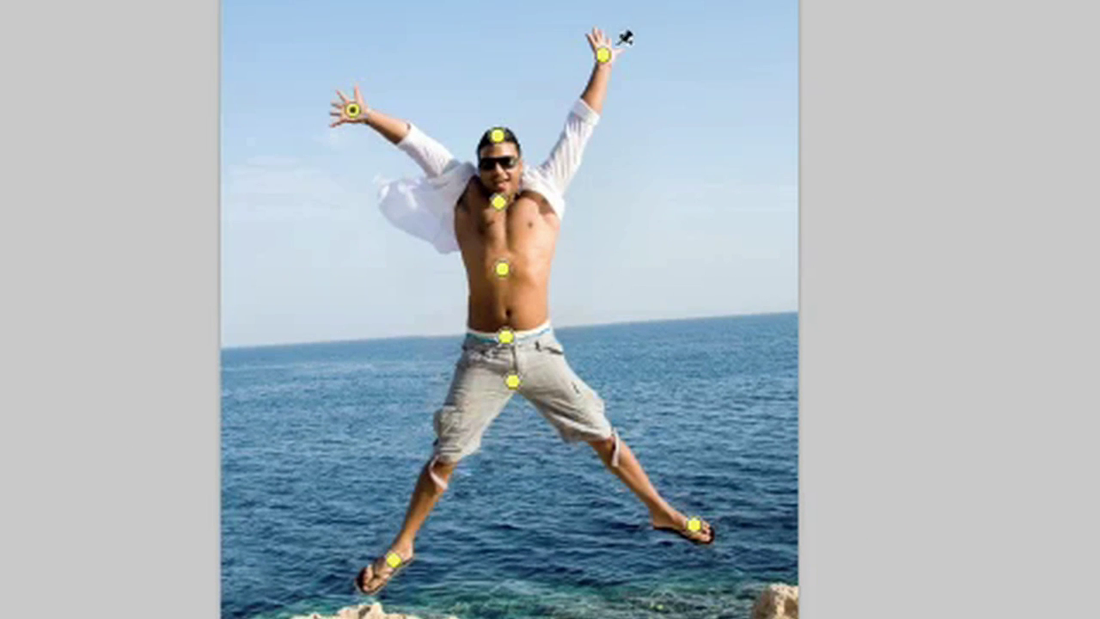
drag(605, 55, 648, 67)
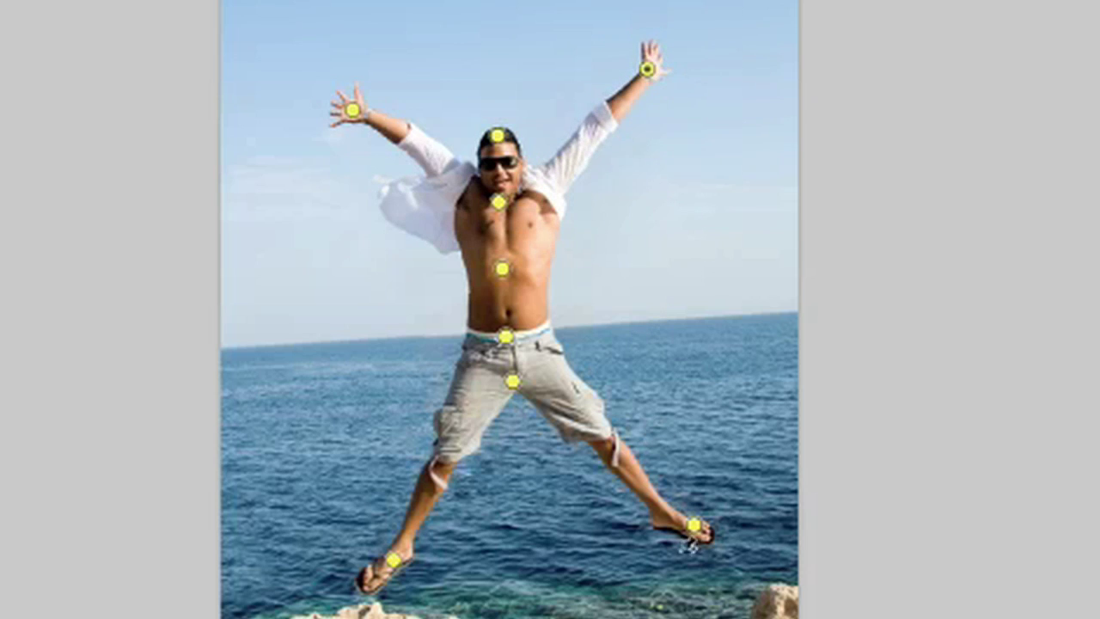
drag(703, 535, 594, 557)
drag(394, 560, 461, 567)
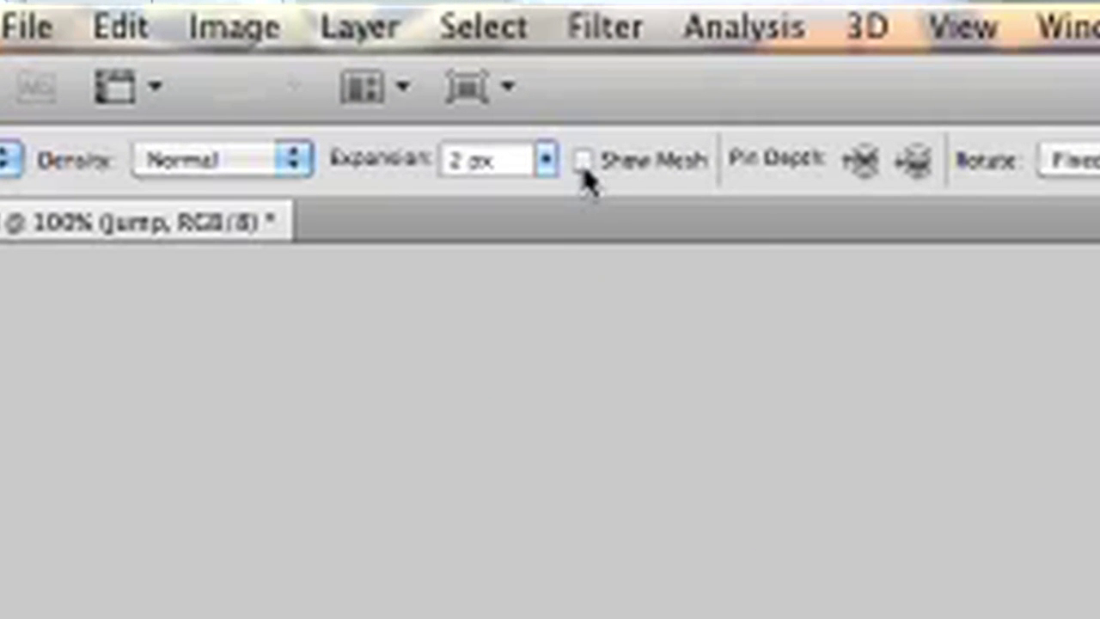
click(142, 37)
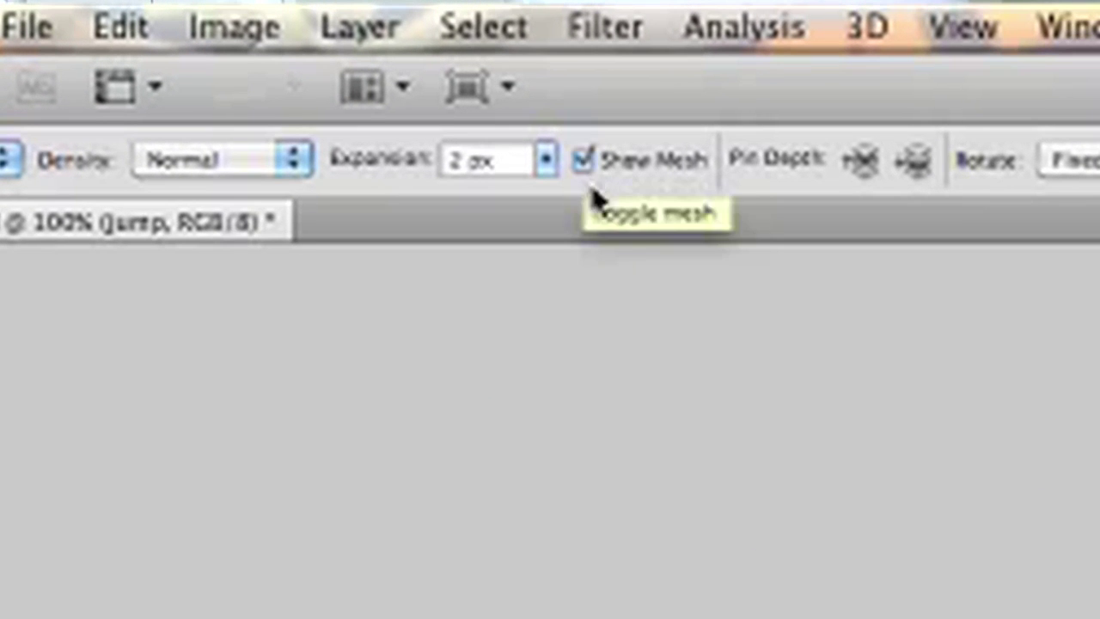